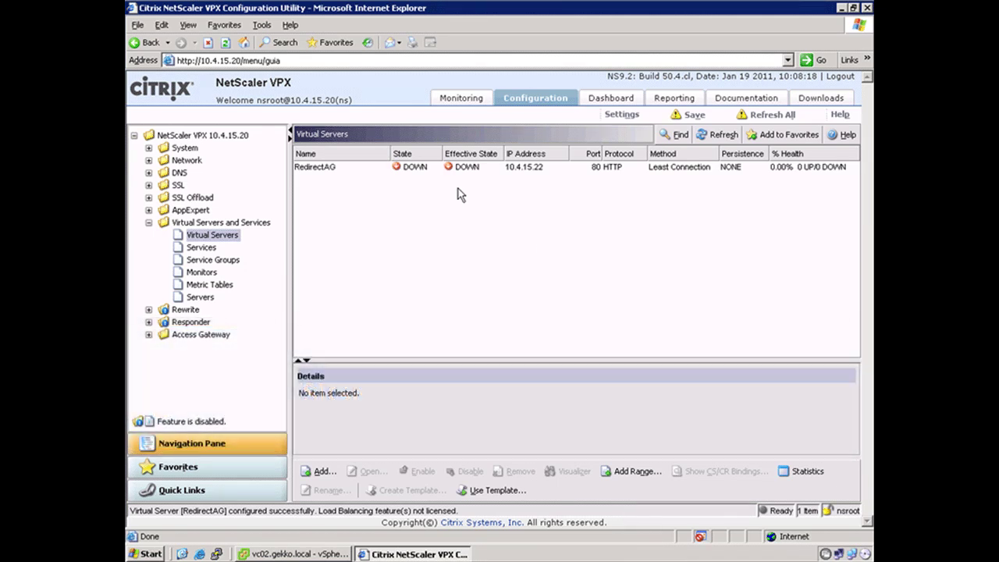
Step: Save the NetScaler running configuration, then refresh the entire configuration, confirming both prompts
click(691, 115)
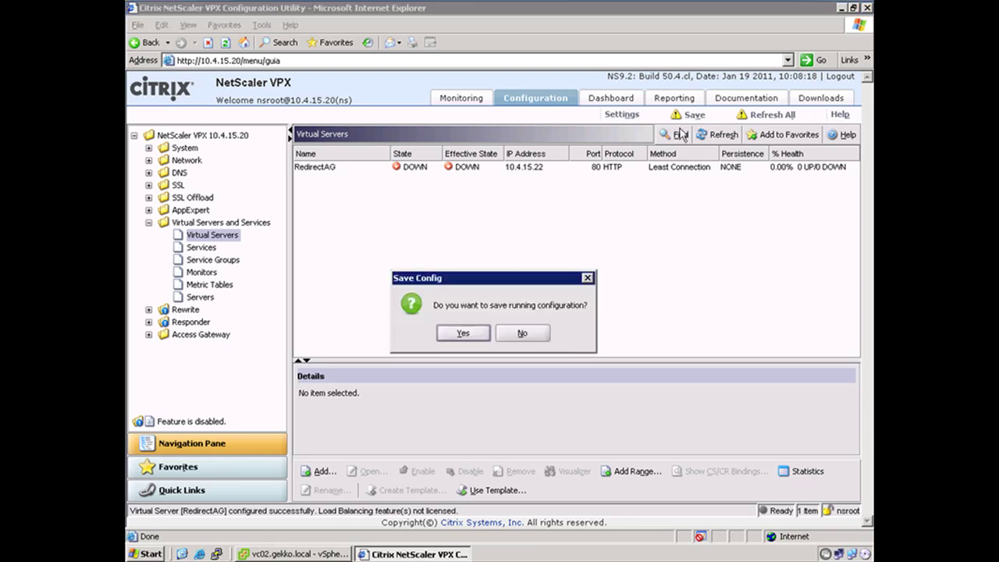
click(461, 334)
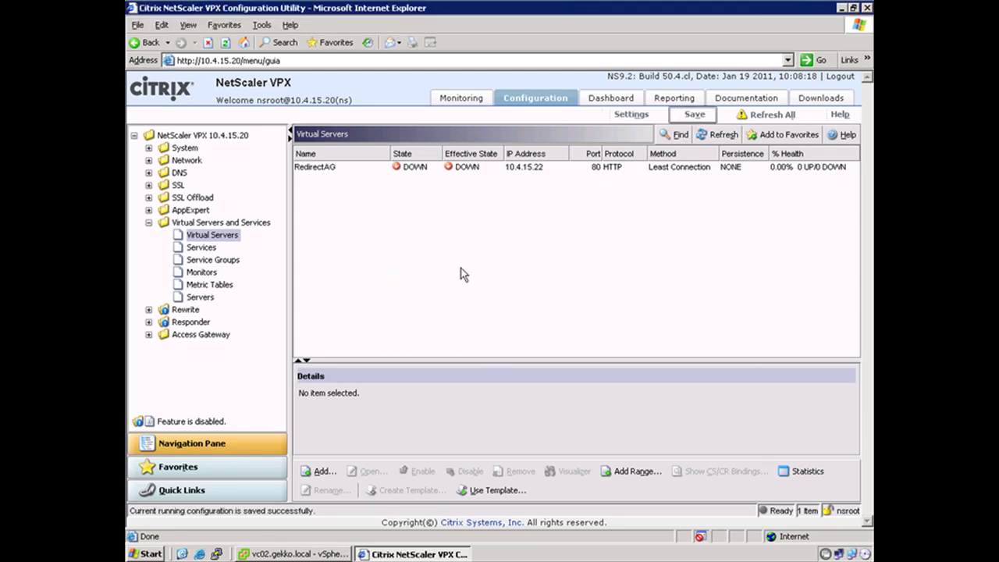
click(756, 121)
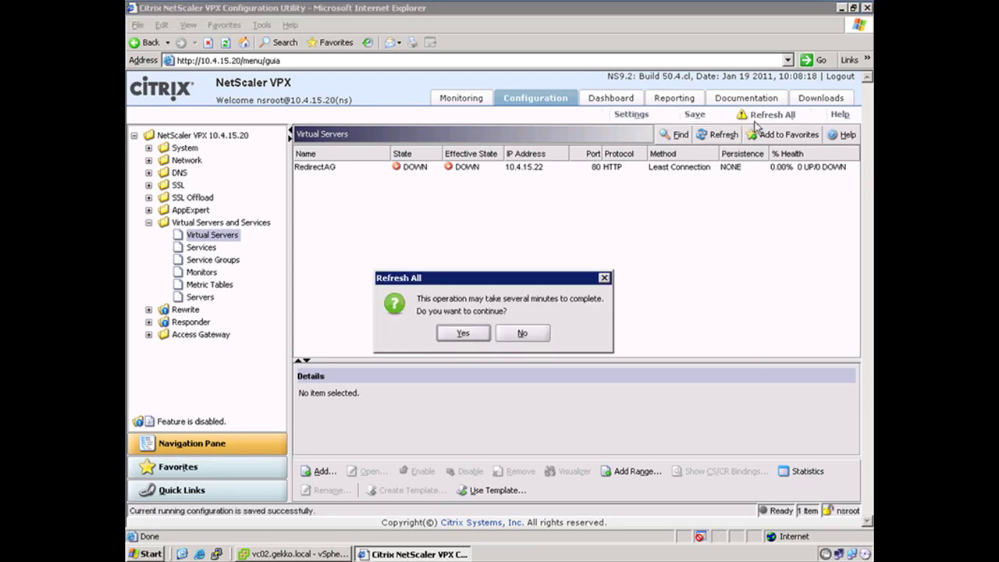
click(471, 328)
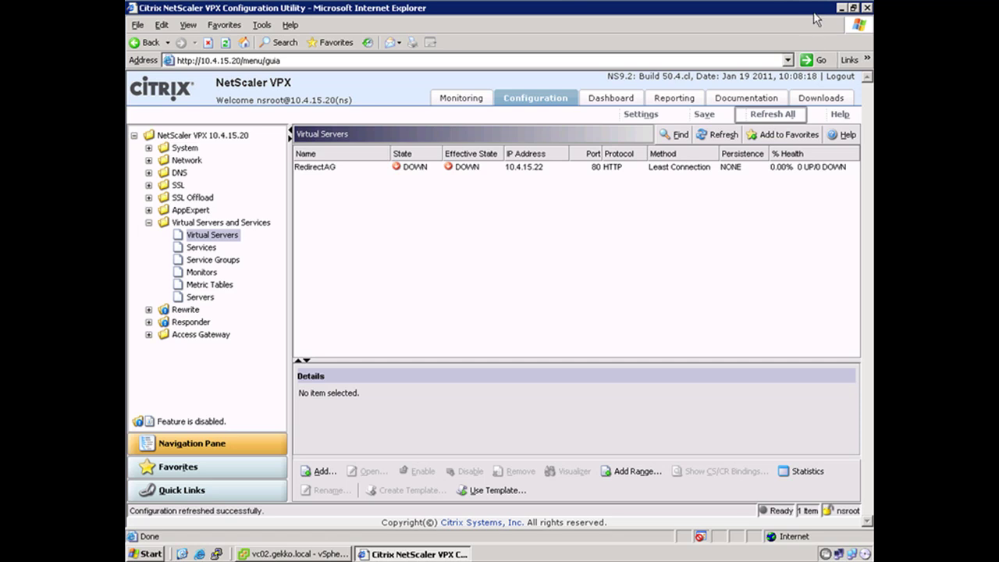
Step: Launch Remote Desktop Connection (mstsc) and sign in to 10.4.15.94 as the domain administrator
click(842, 8)
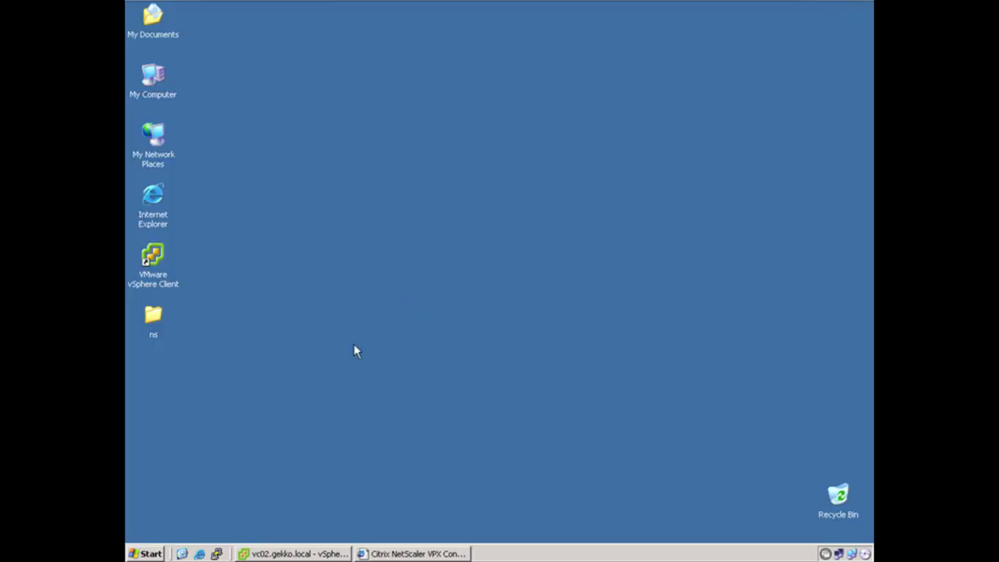
click(148, 550)
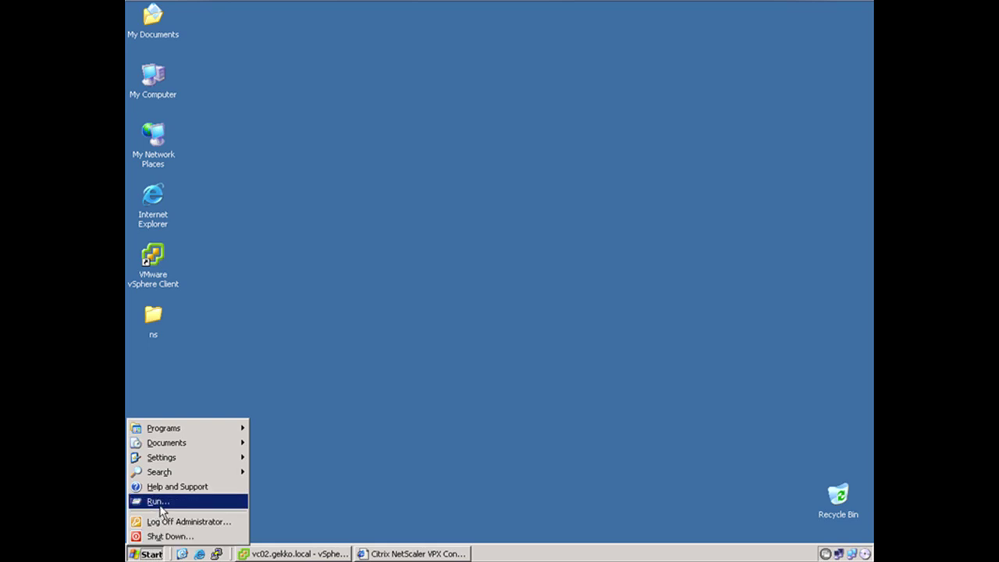
click(160, 506)
key(Return)
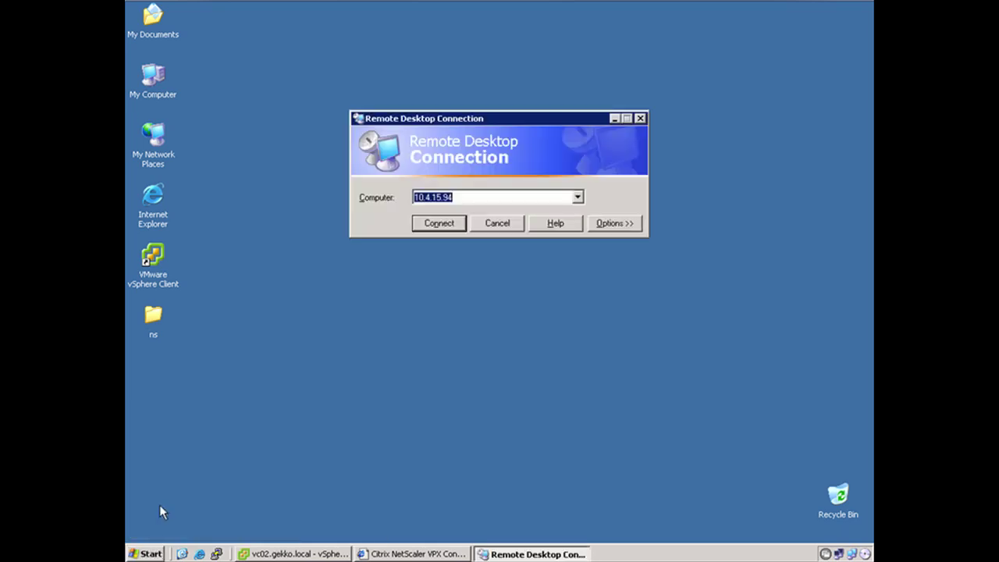
click(426, 226)
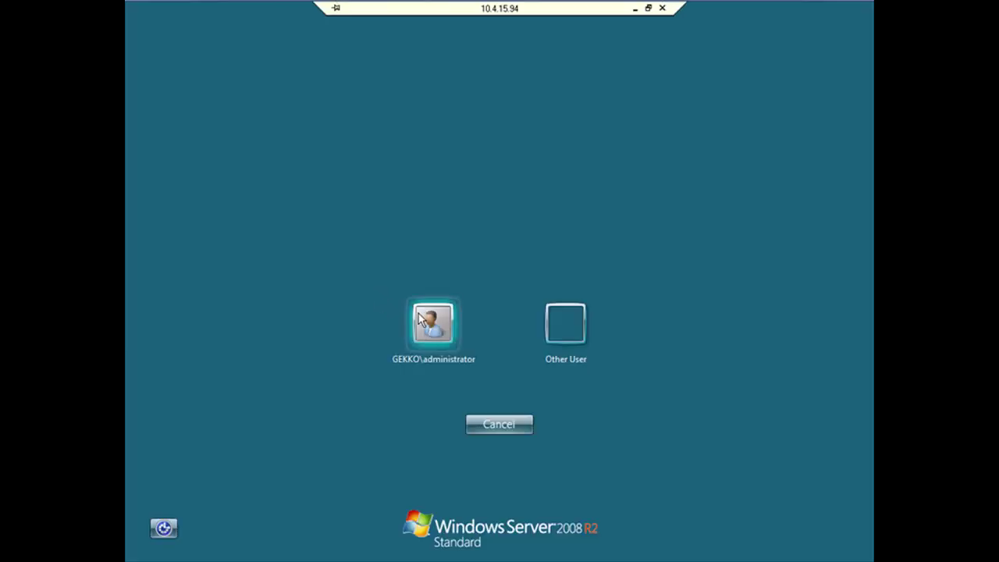
click(421, 316)
text(*****)
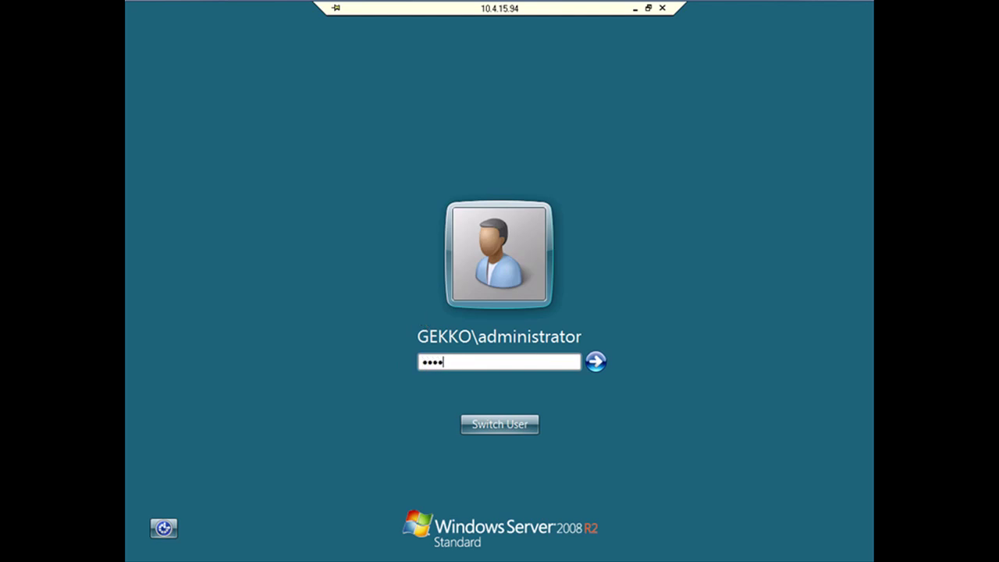
text(****)
key(Return)
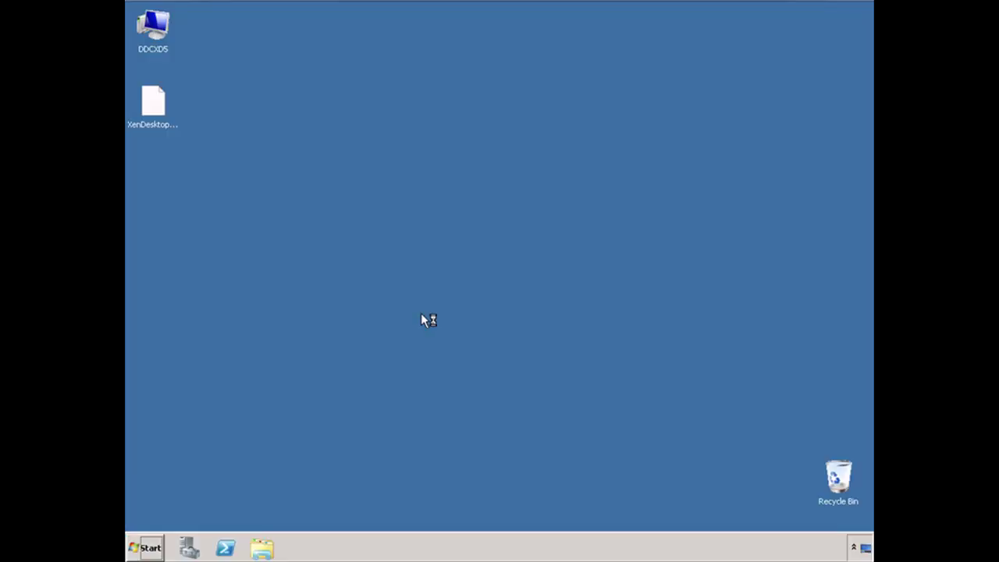
Step: Launch Desktop Studio and navigate to Access > Citrix Web Interface > XenApp Web Sites
click(153, 547)
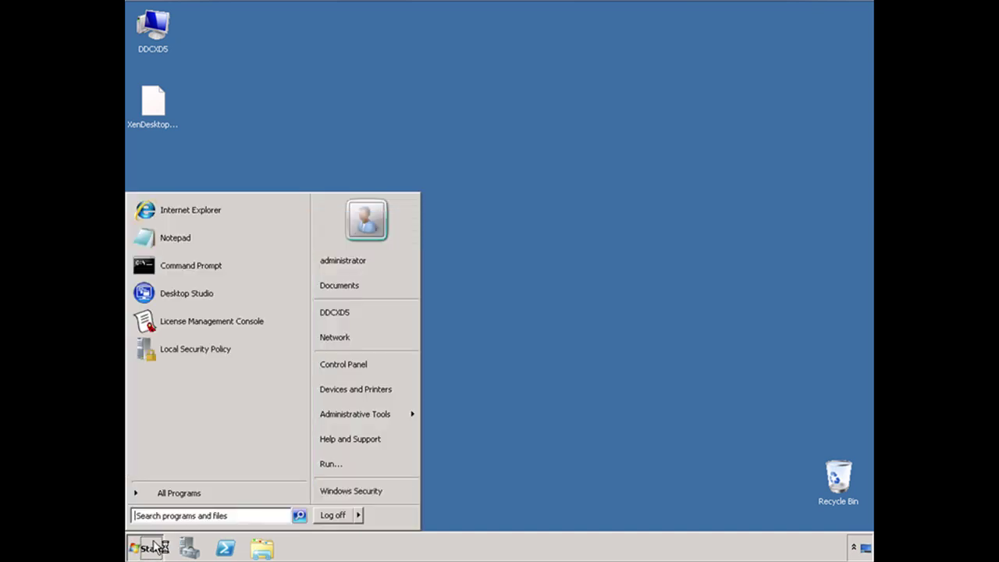
click(201, 293)
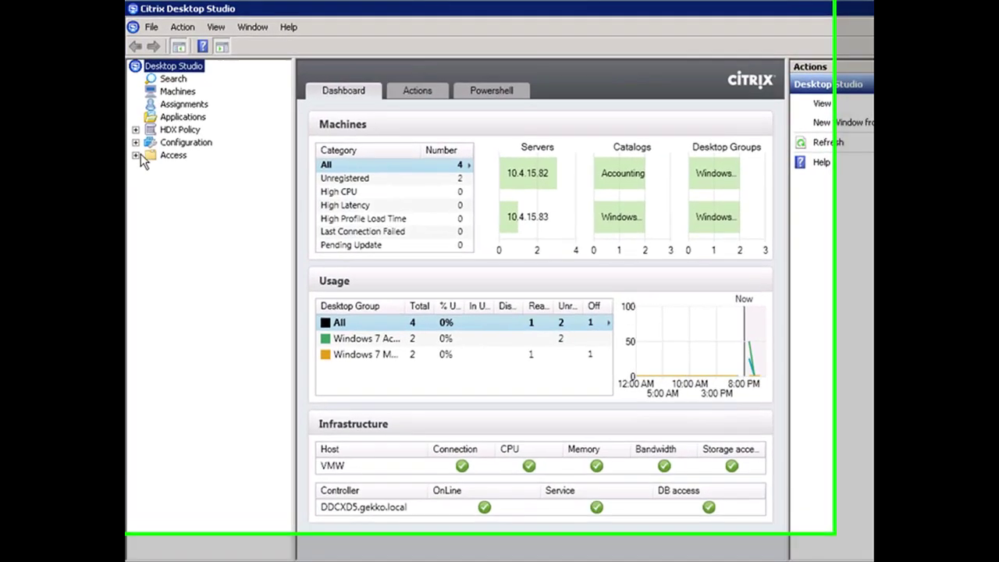
click(134, 143)
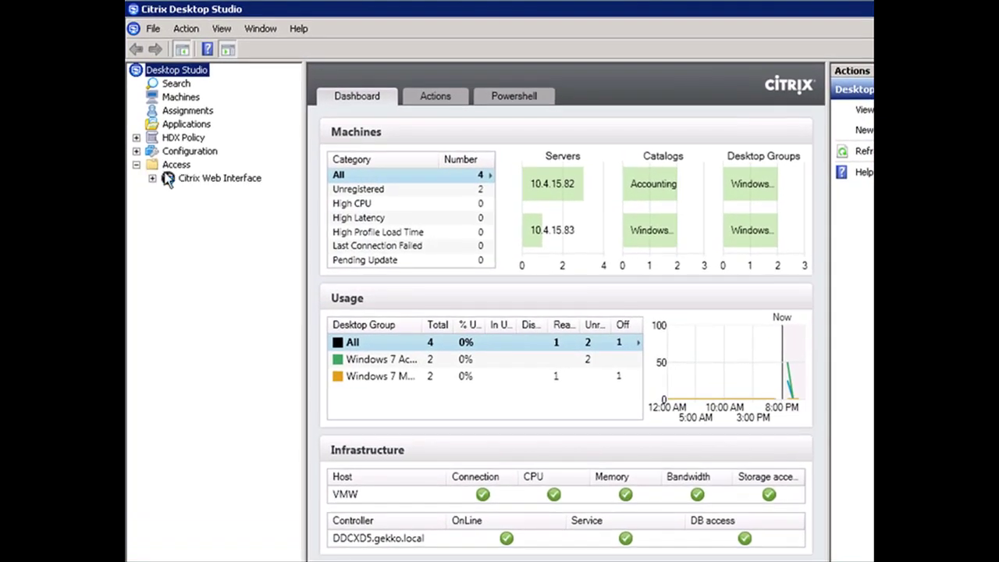
click(201, 178)
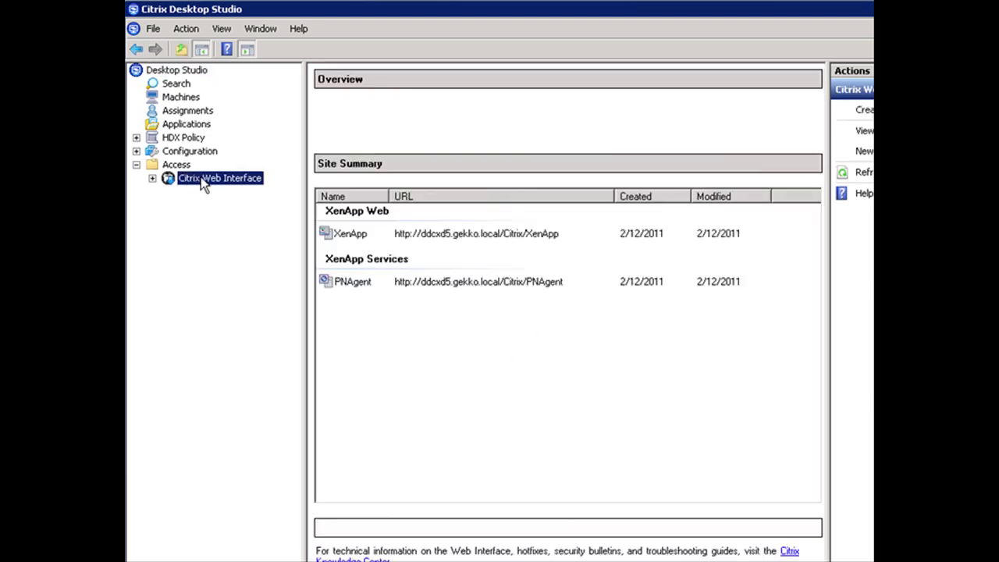
click(152, 178)
click(231, 193)
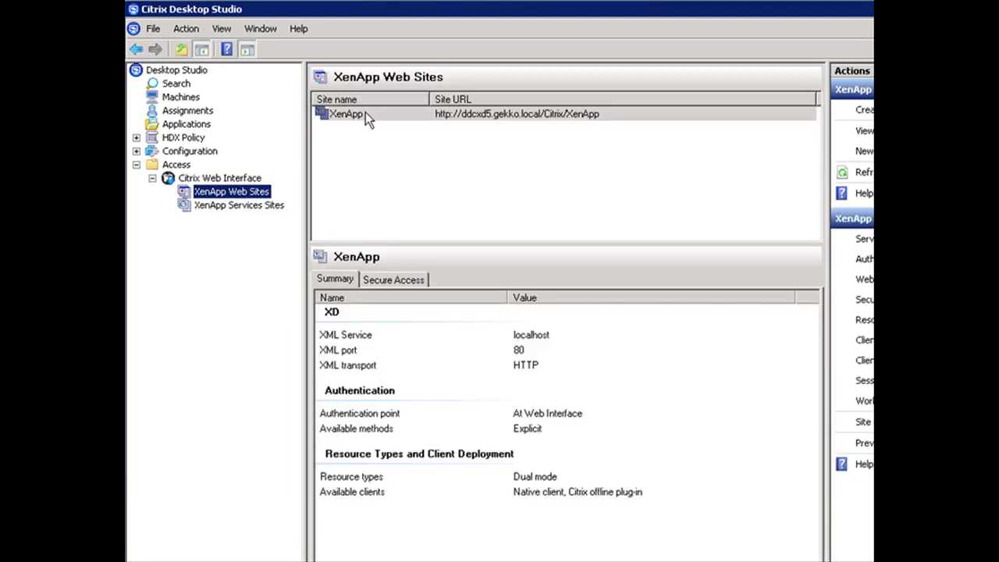
right_click(366, 113)
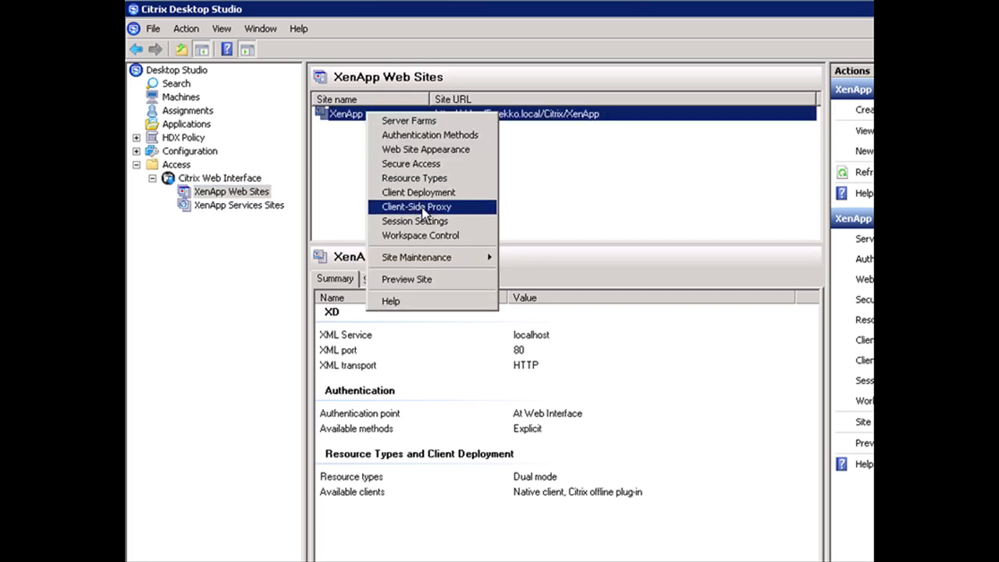
Step: Change the XenApp site's Default secure access route from Direct to Gateway direct
click(440, 164)
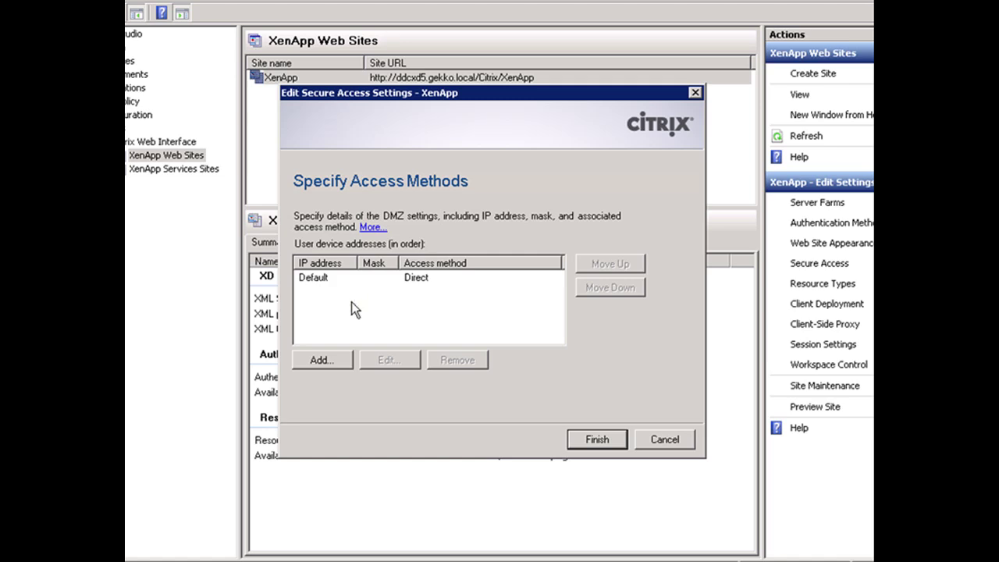
click(320, 283)
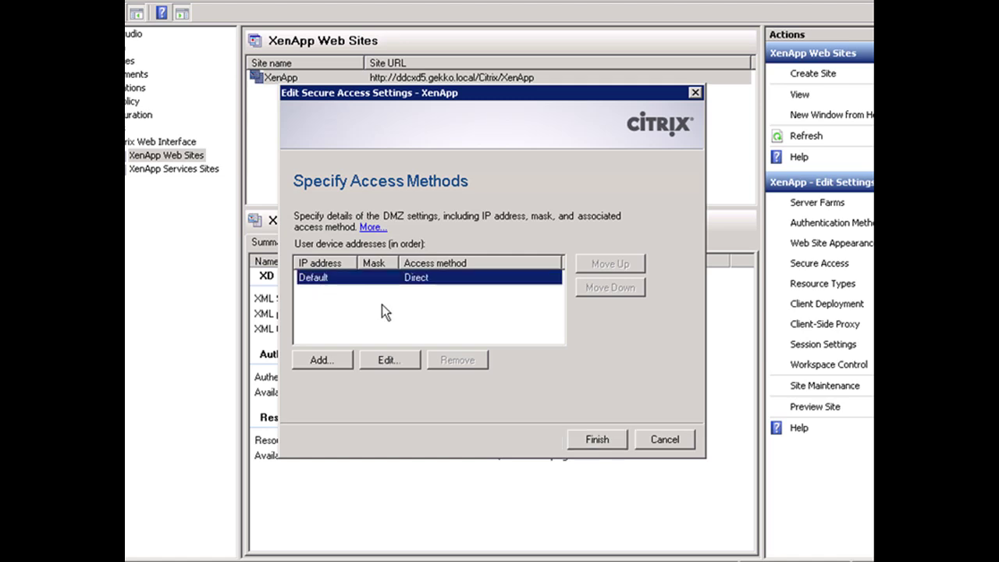
click(388, 361)
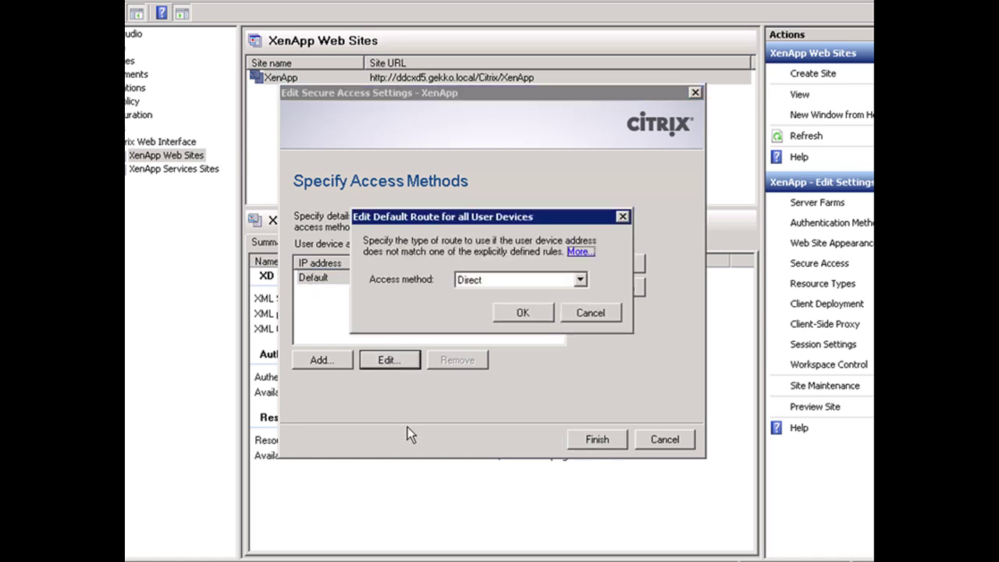
click(582, 280)
click(564, 329)
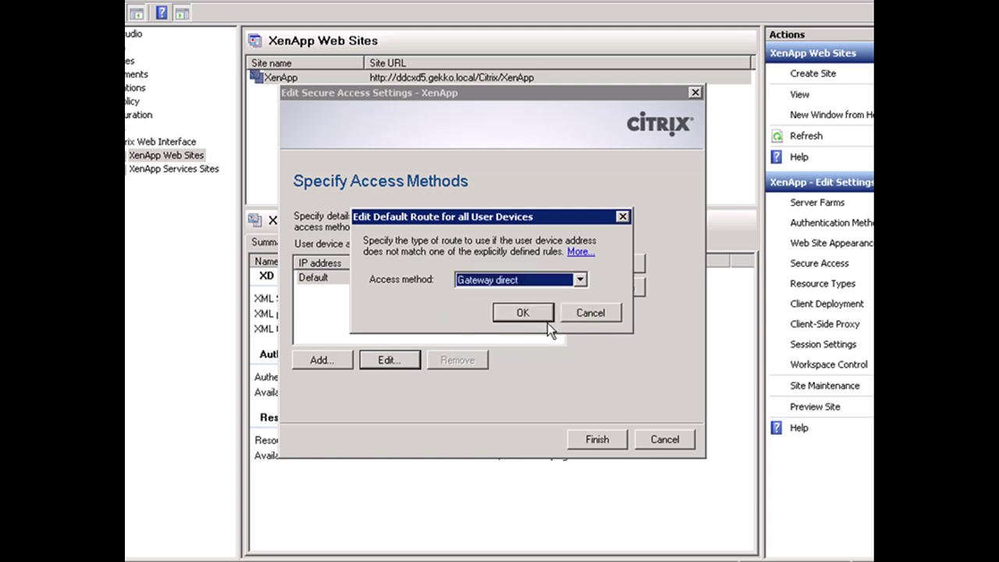
click(523, 312)
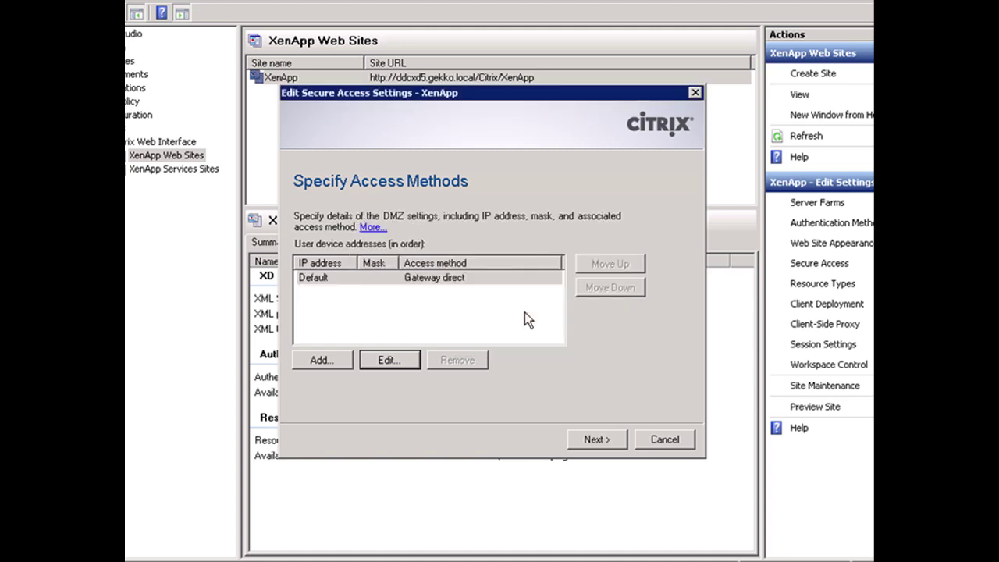
Step: Enter gateway address xen.gekko.local on port 443 and disable session reliability
click(594, 441)
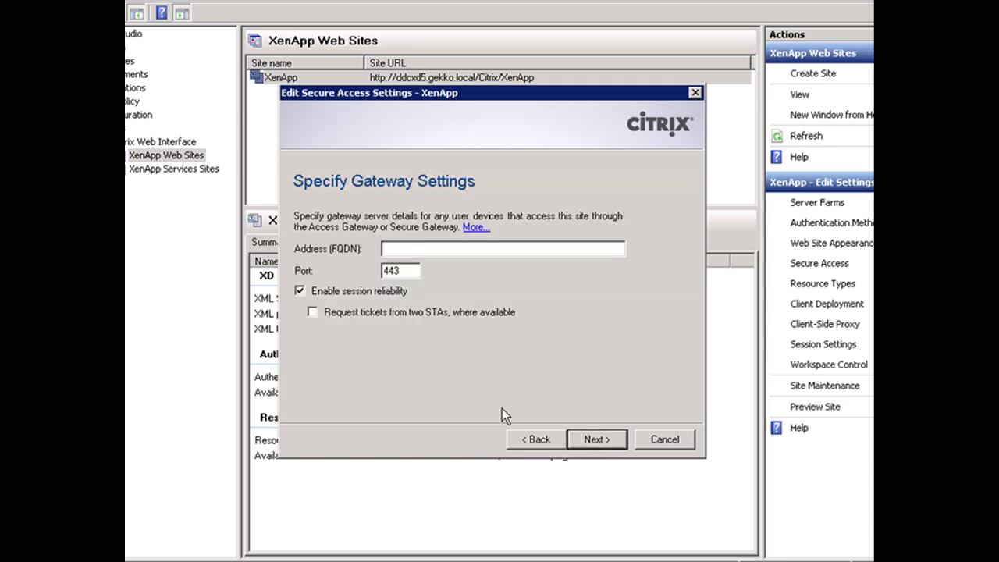
click(383, 250)
text(xen.gekko.local)
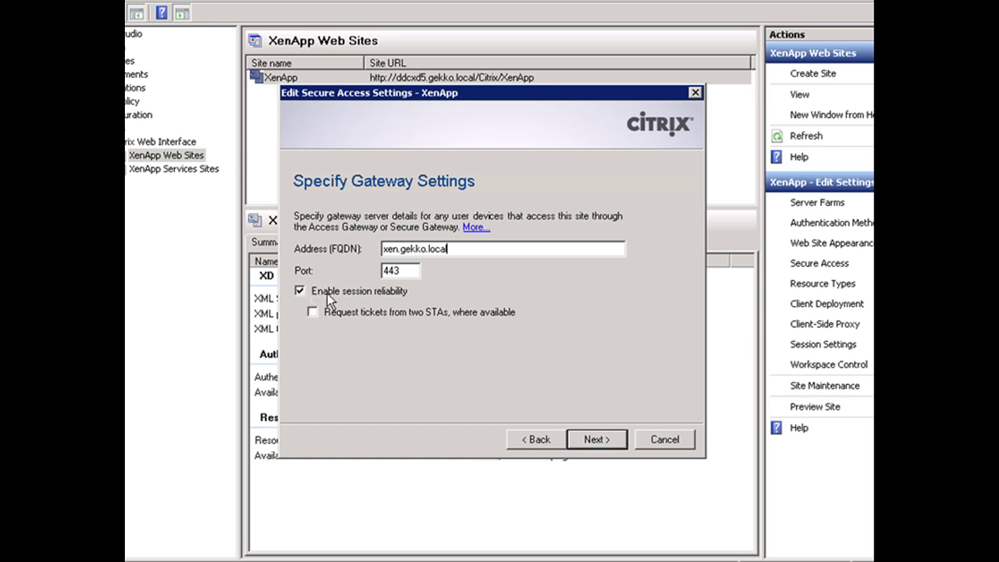
click(300, 290)
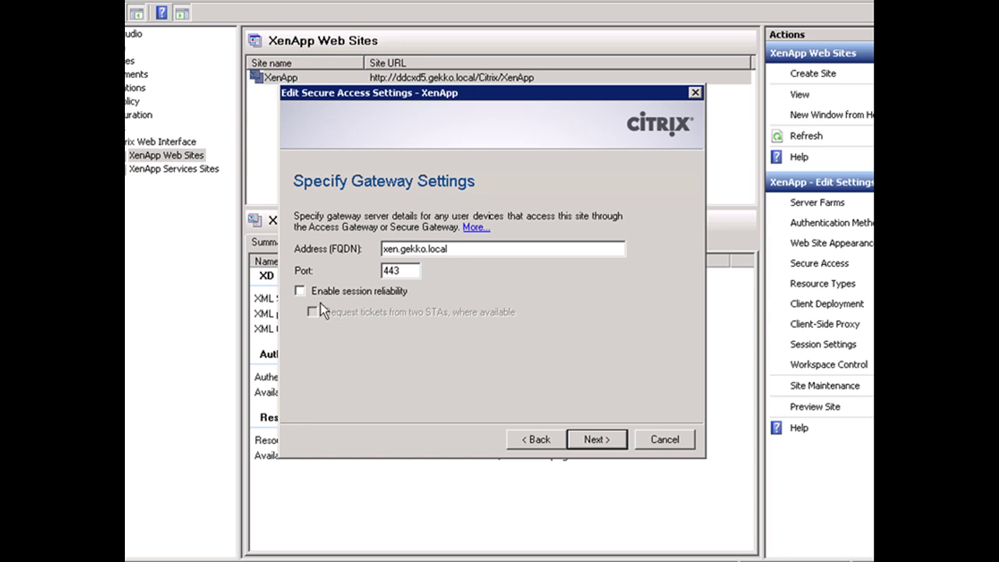
click(594, 439)
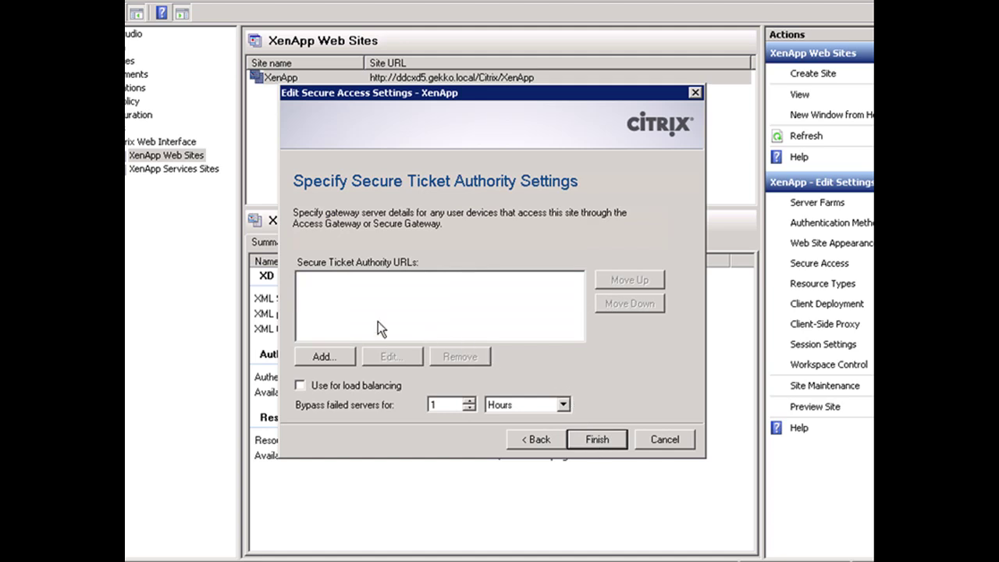
click(324, 355)
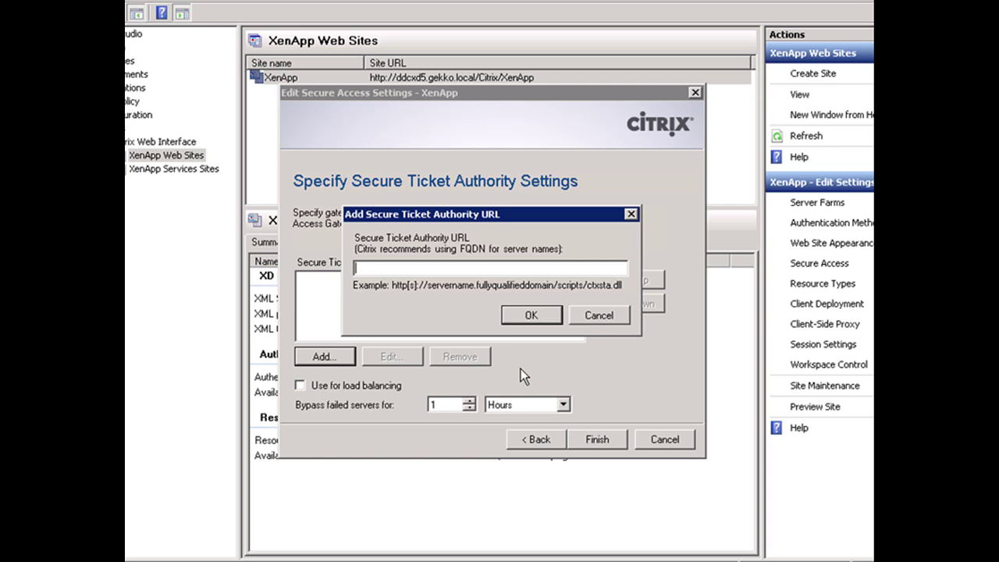
text(http://10.4.15.94/)
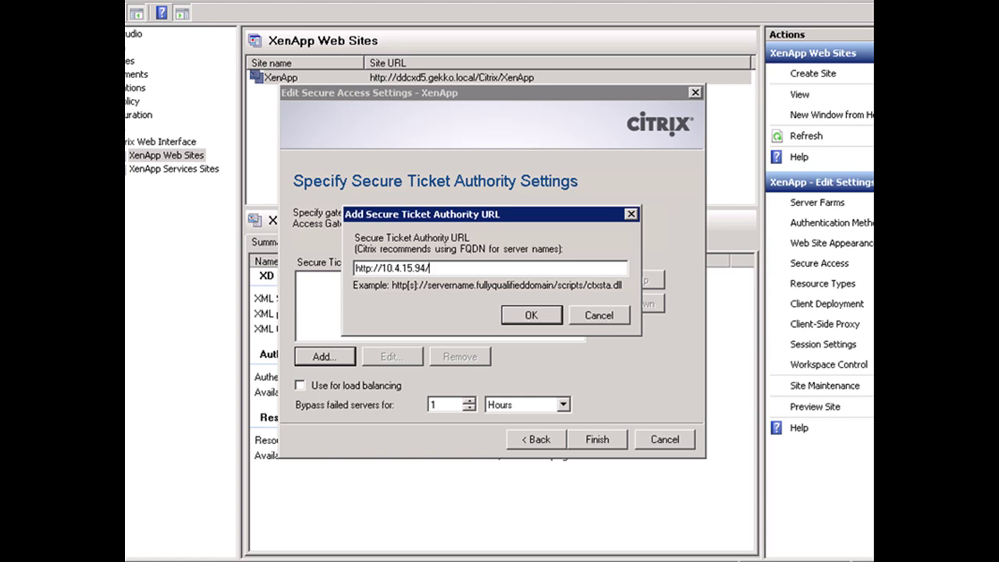
text(scripts/ctxsta.dll)
click(534, 315)
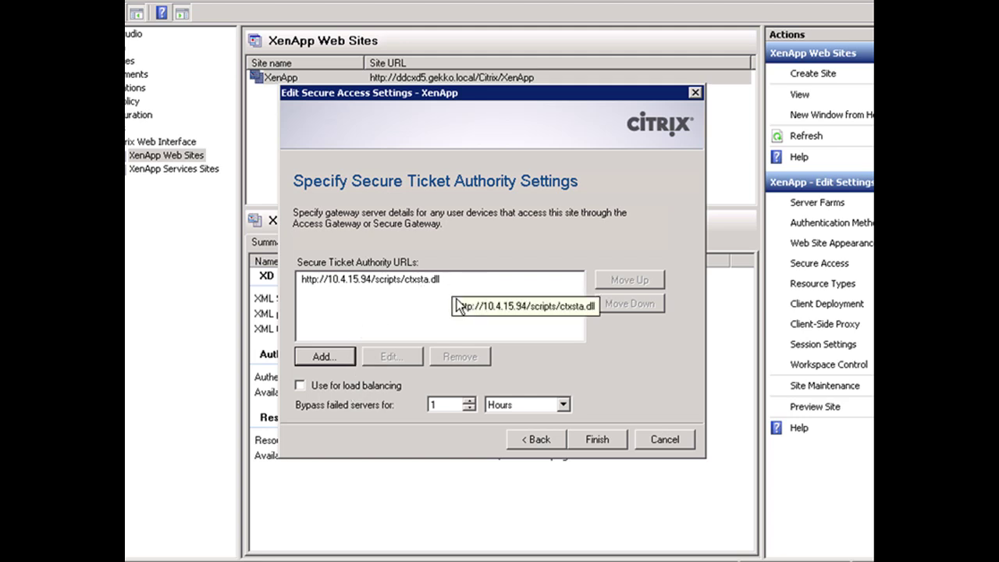
click(594, 440)
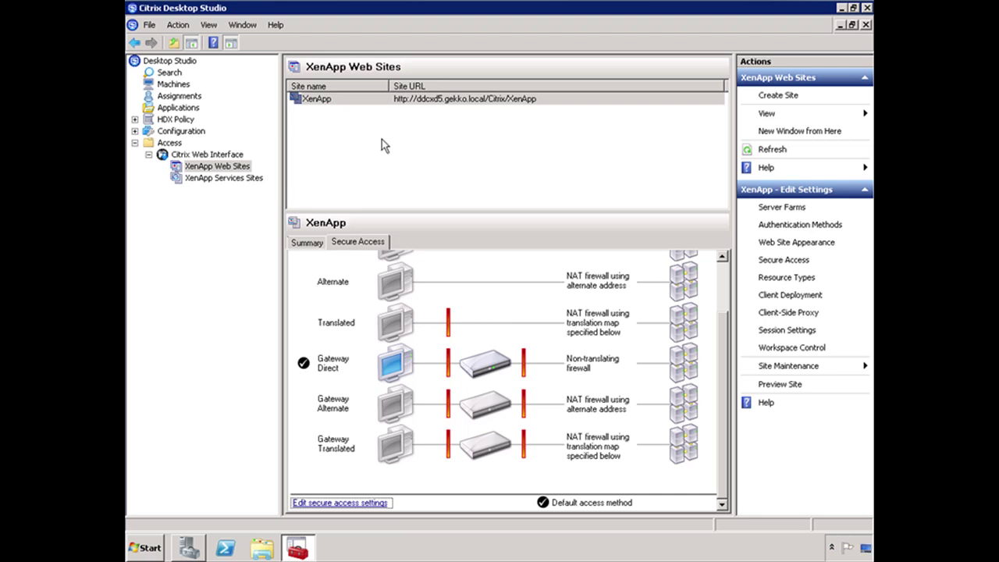
Step: Create XenApp web site XenApp1 with the default IIS location and authentication, skipping configuration for now
right_click(238, 164)
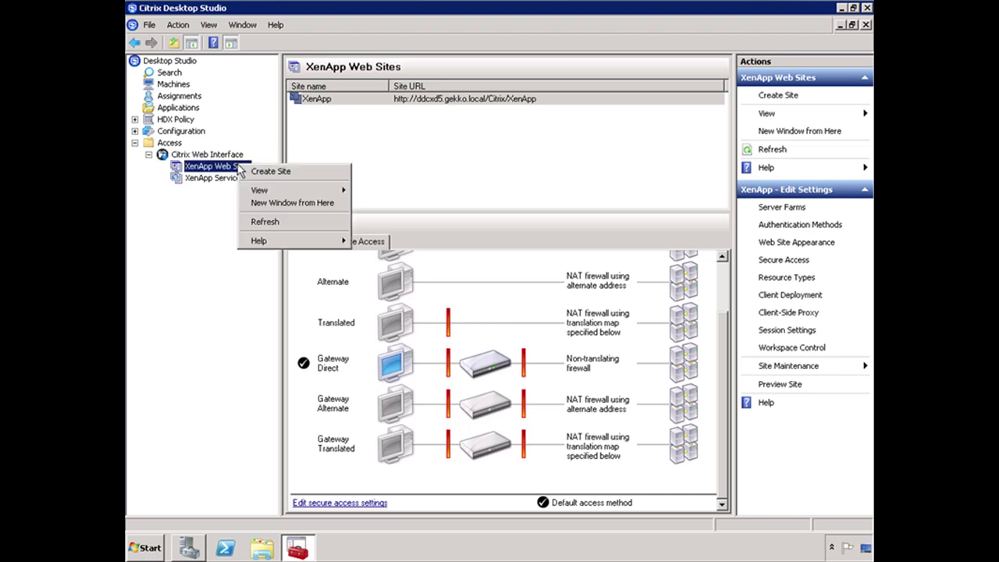
click(292, 175)
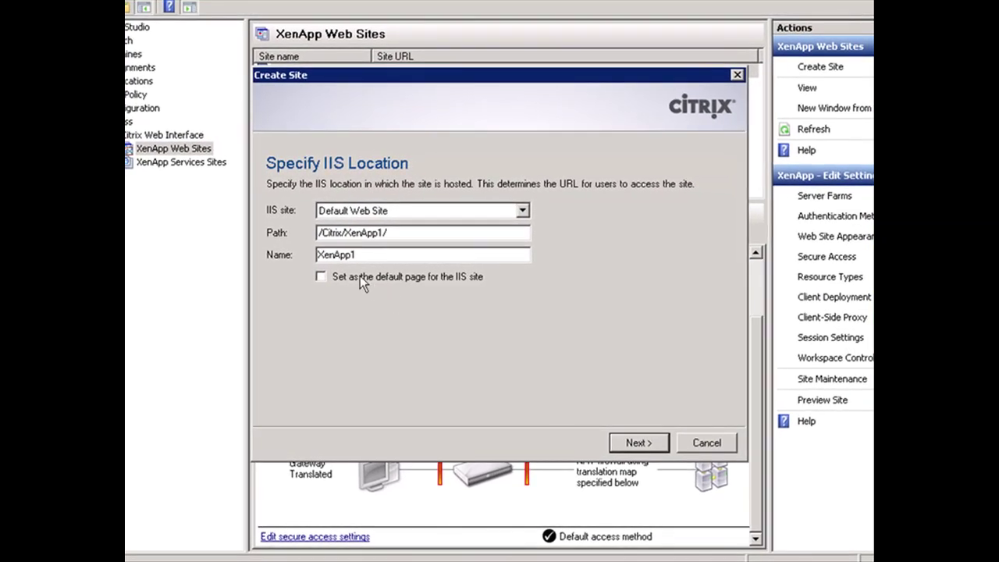
click(637, 443)
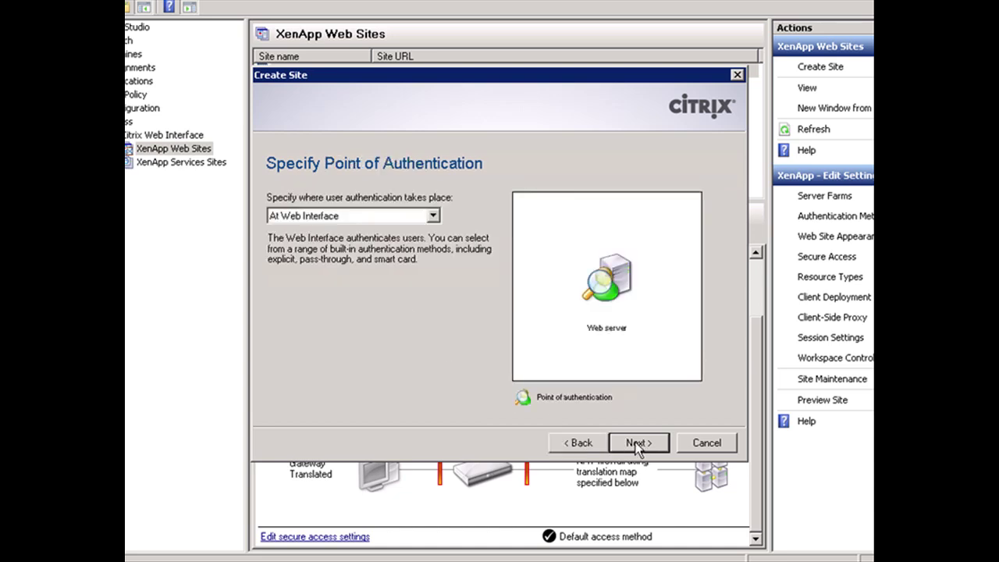
click(634, 443)
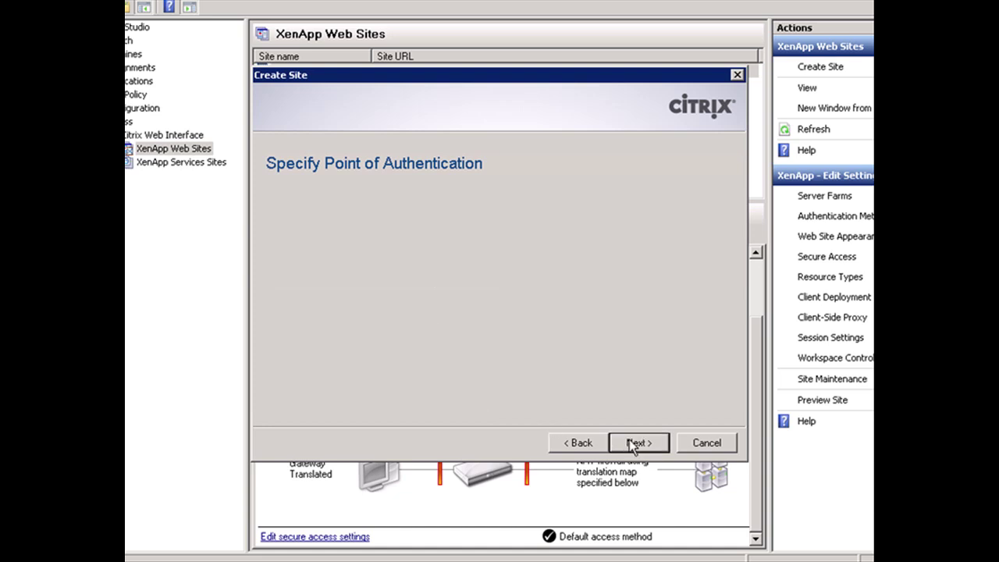
click(637, 443)
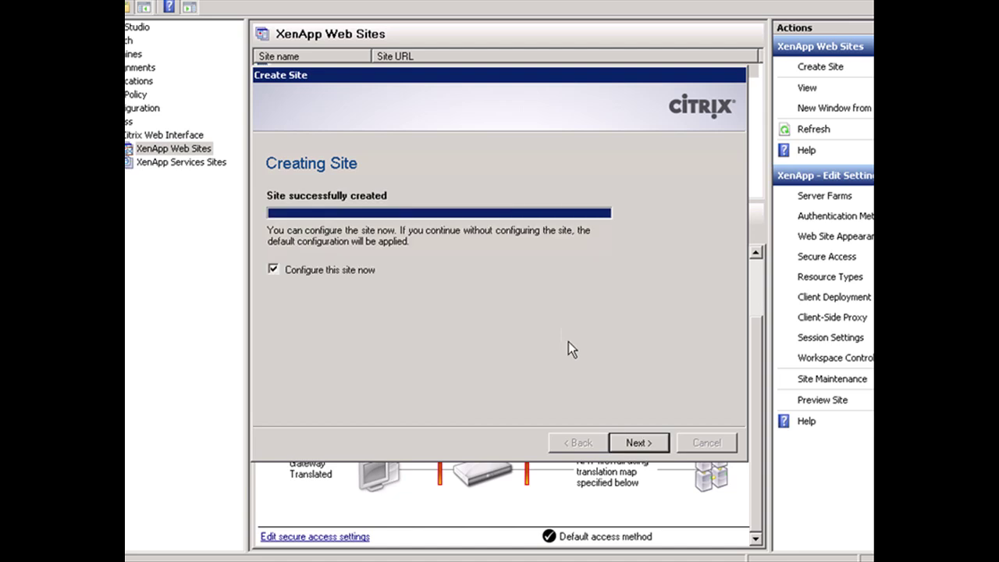
click(299, 269)
click(640, 443)
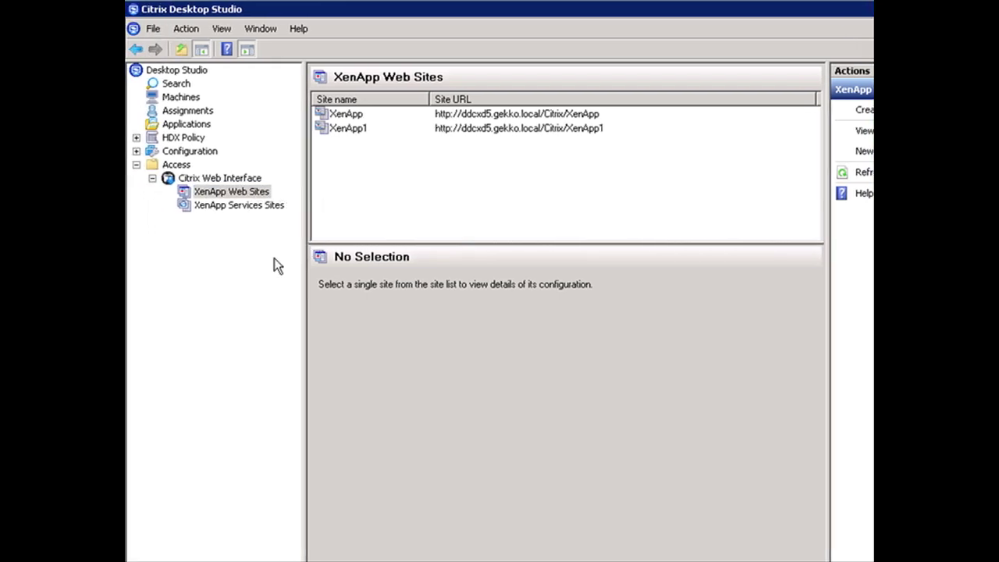
Step: Switch PNAgent's Default secure access route to Gateway direct
click(265, 206)
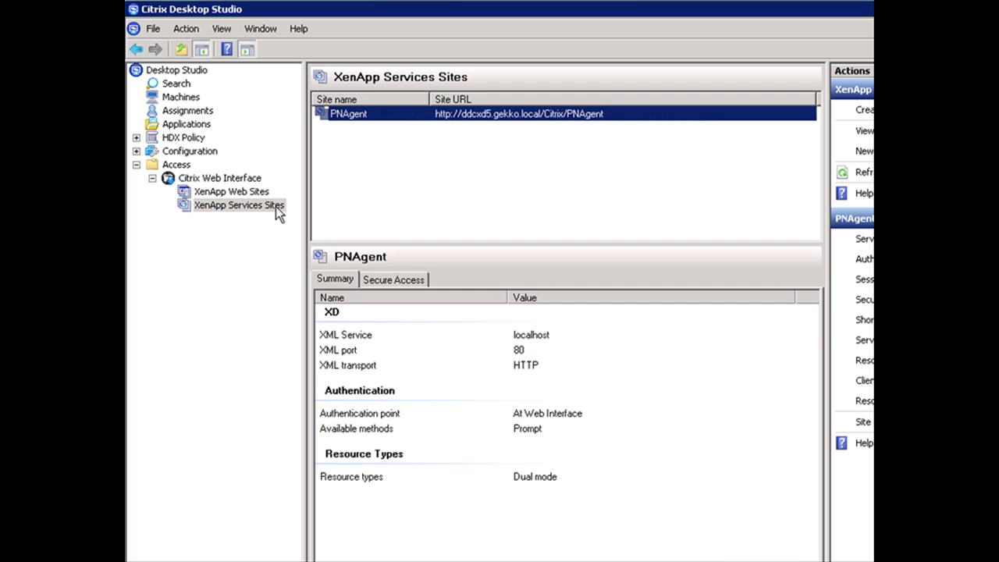
right_click(398, 114)
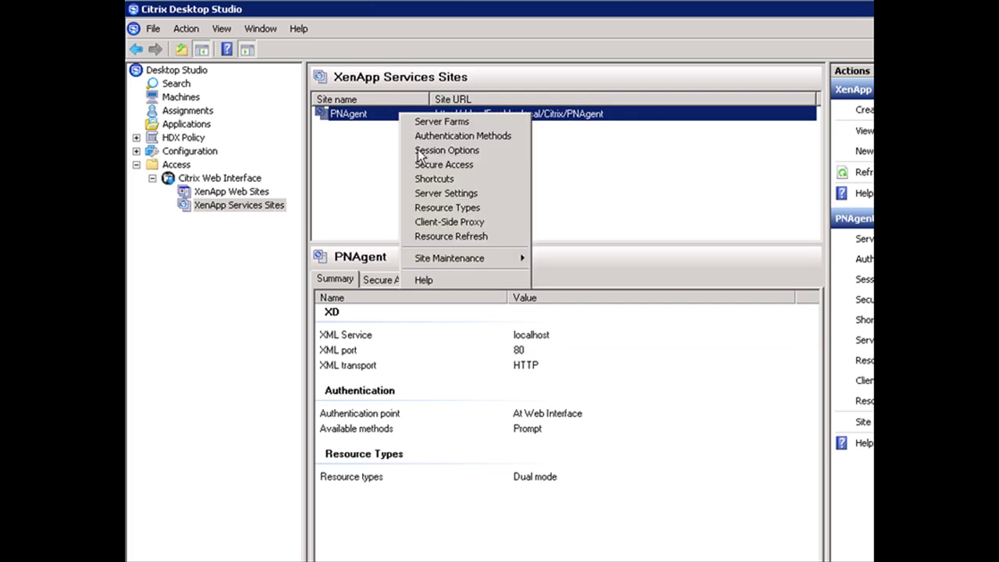
click(470, 164)
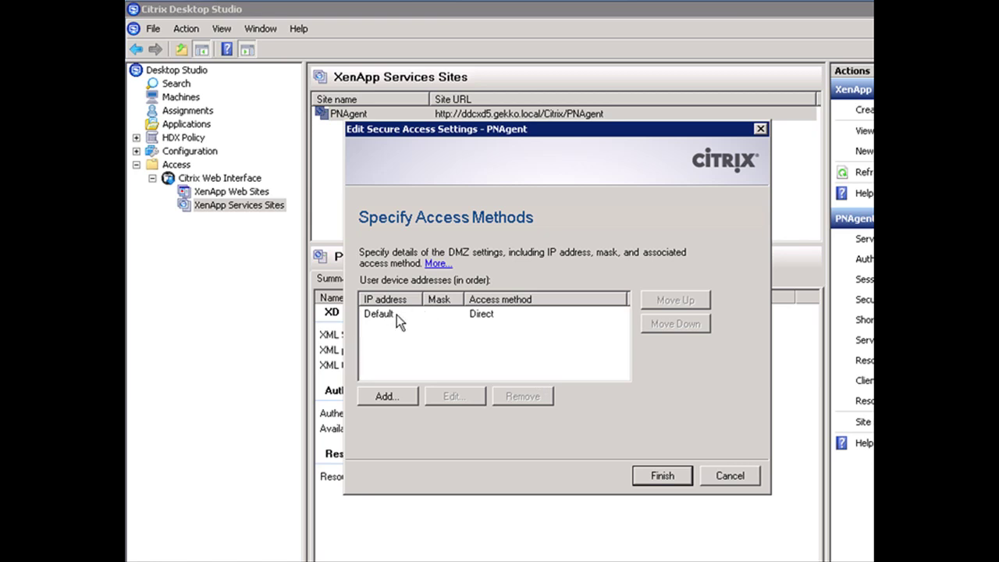
click(397, 319)
click(450, 398)
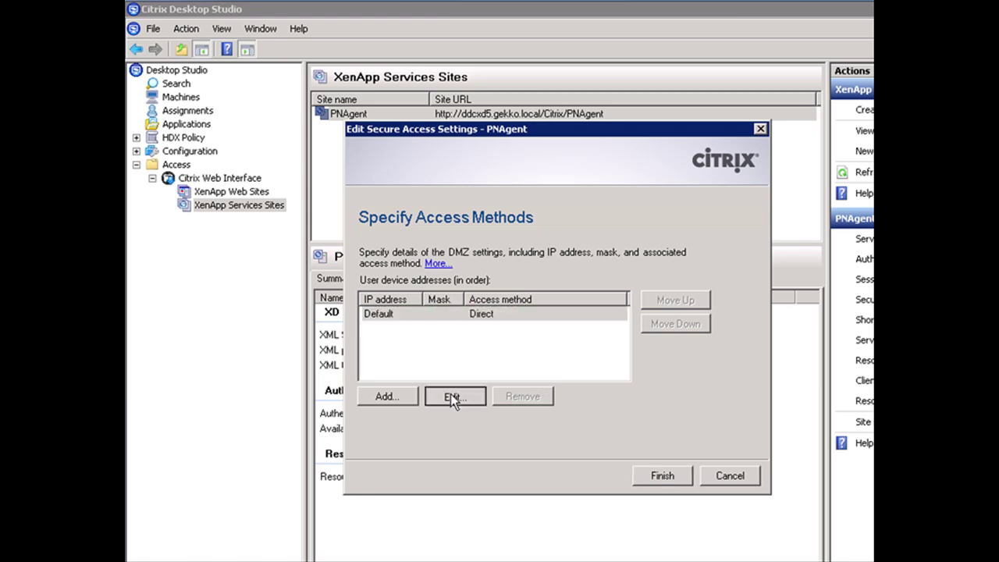
click(645, 318)
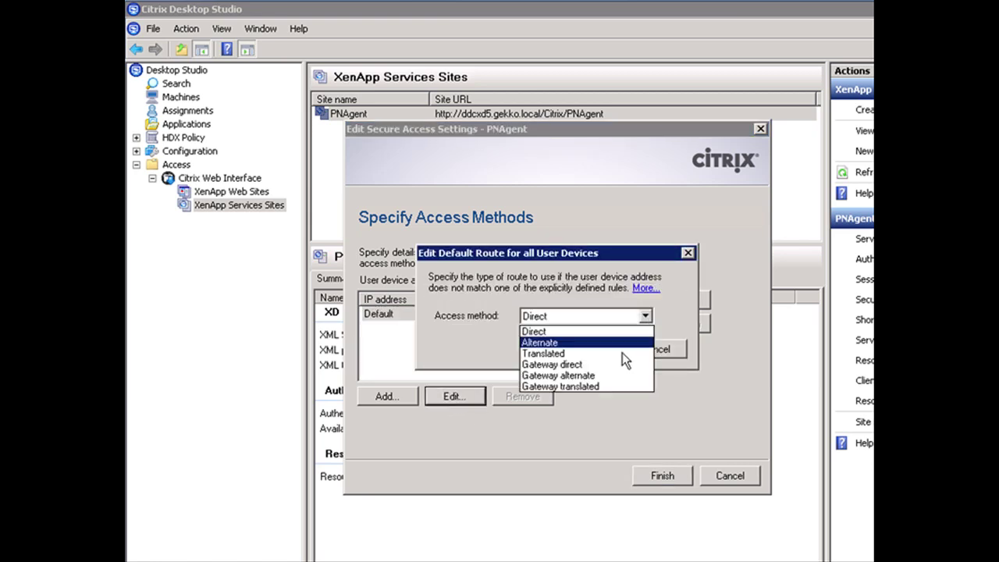
click(597, 365)
click(584, 350)
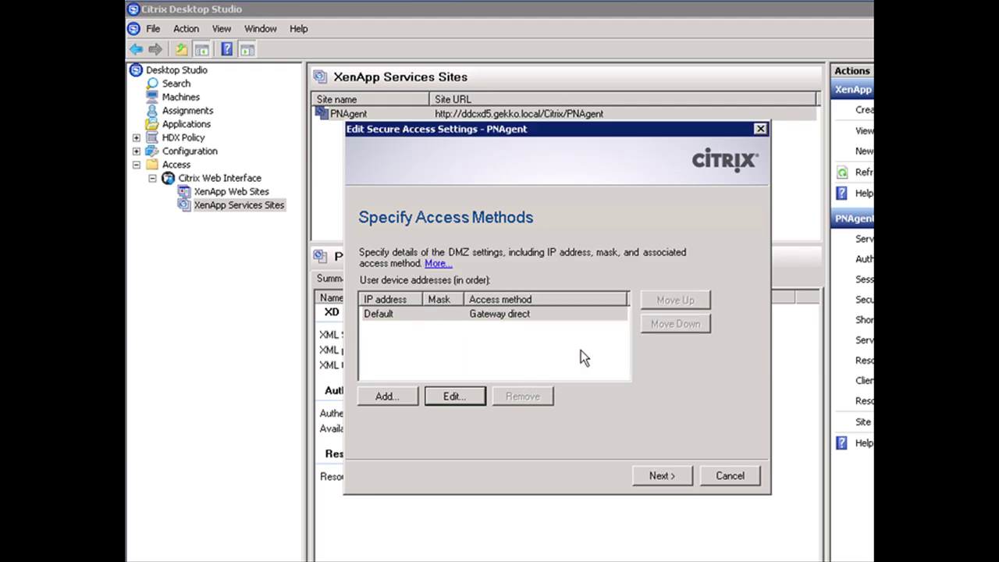
Step: Set PNAgent's gateway to xen.gekko.local with session reliability turned off
click(655, 475)
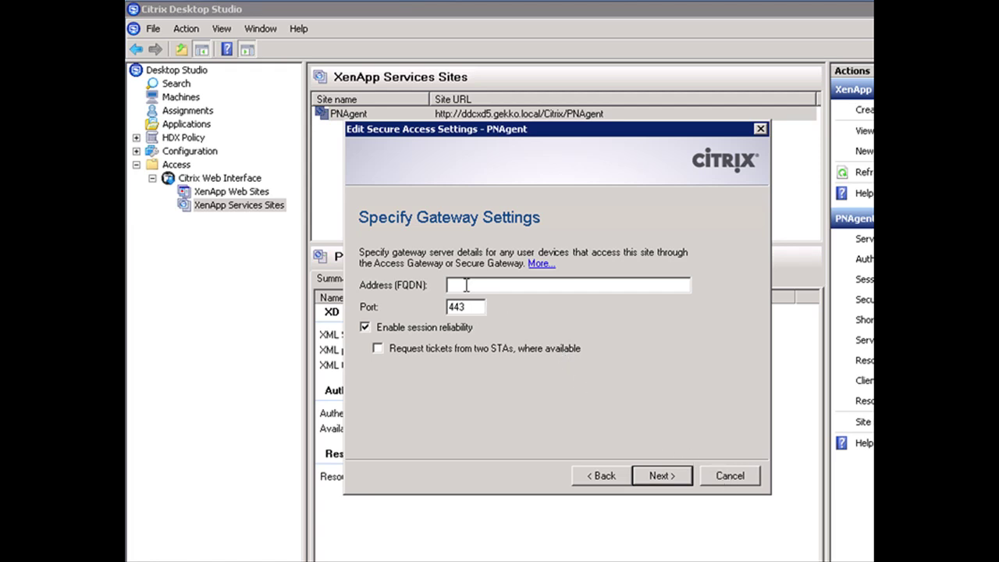
text(xen.gekko.local)
click(364, 327)
click(664, 474)
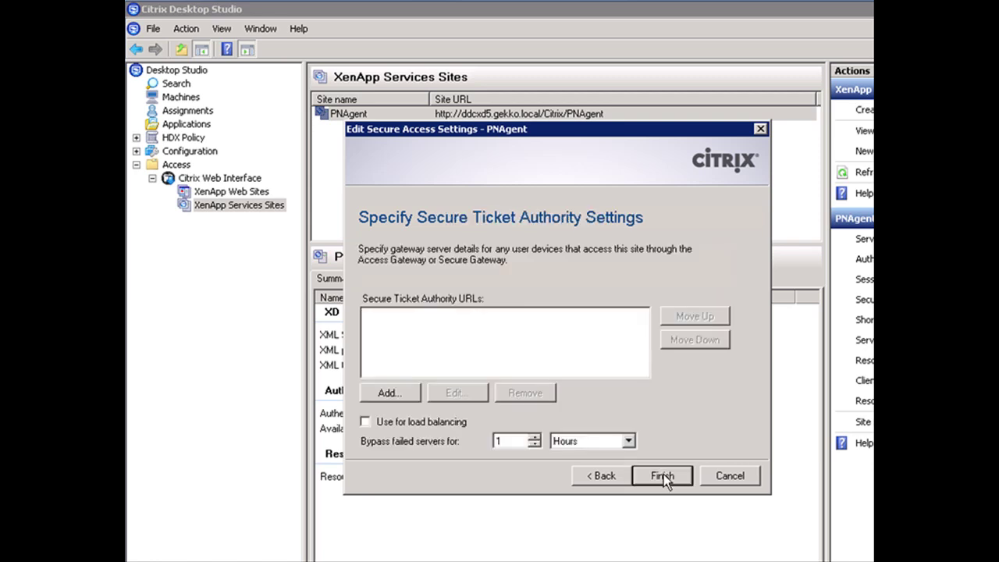
click(401, 393)
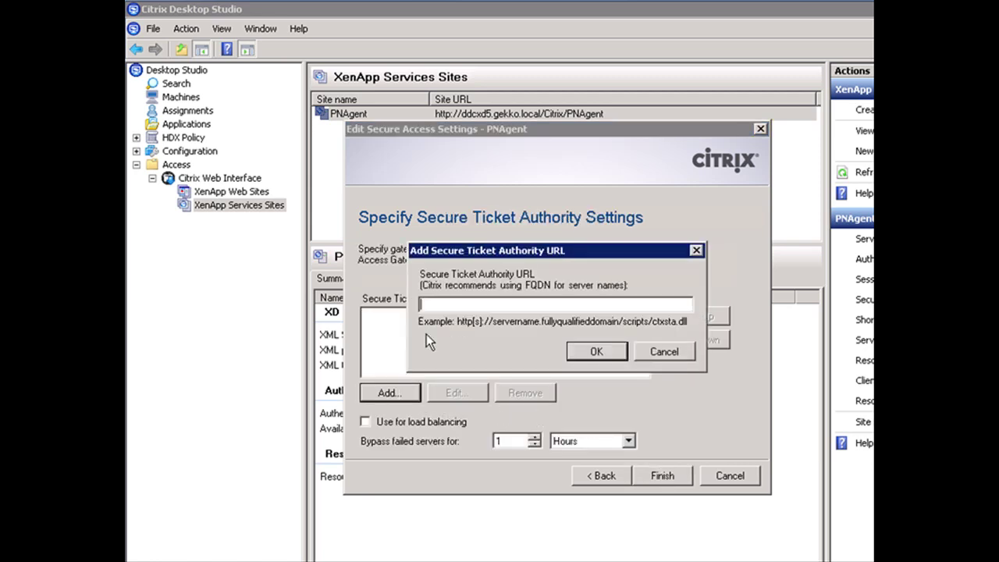
text(http://10.4.15.94/scrip)
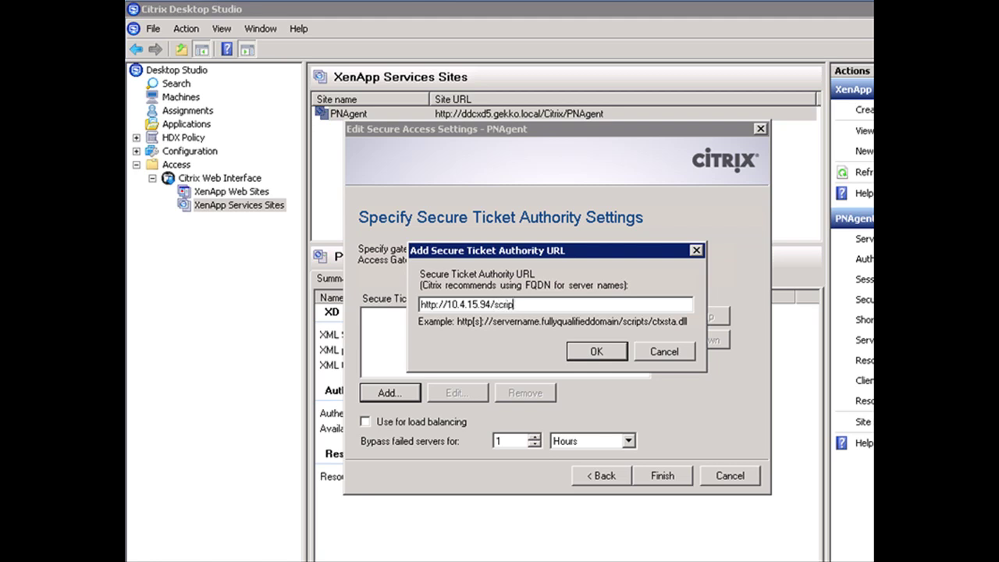
text(ts/ctxsta.dll)
click(594, 351)
click(666, 478)
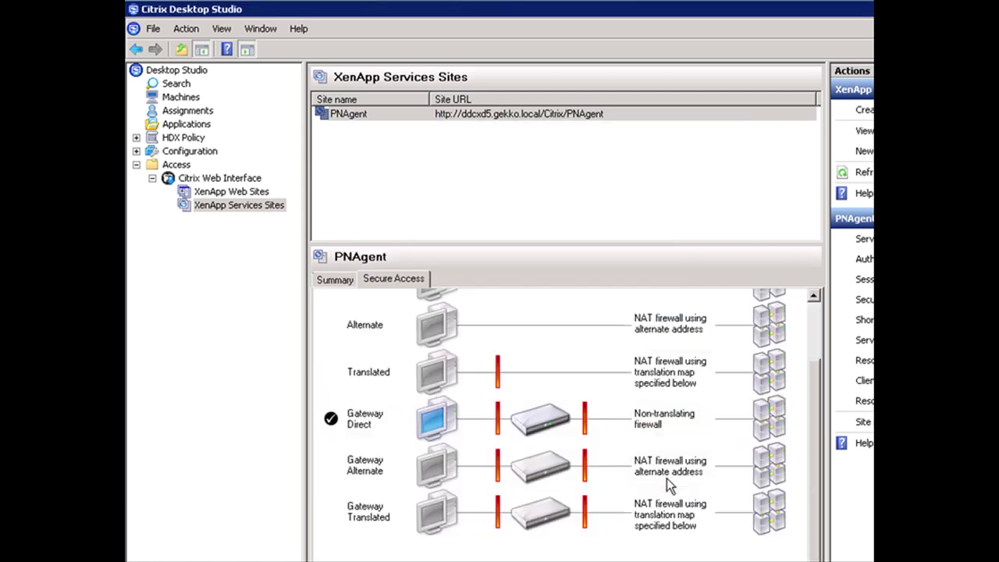
Step: Create XenApp Services site PNAgent1 at the default IIS location without configuring it now
right_click(263, 204)
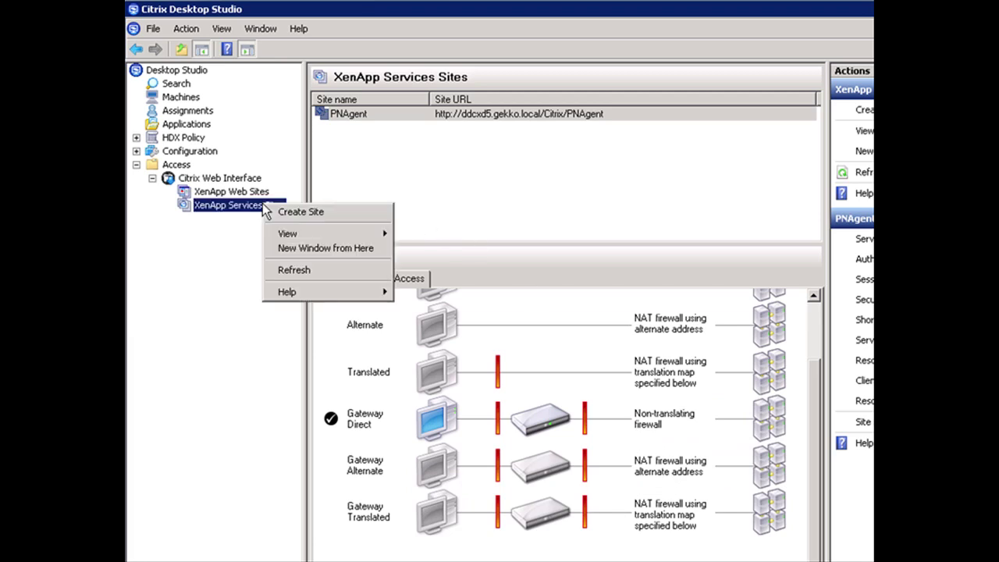
click(316, 212)
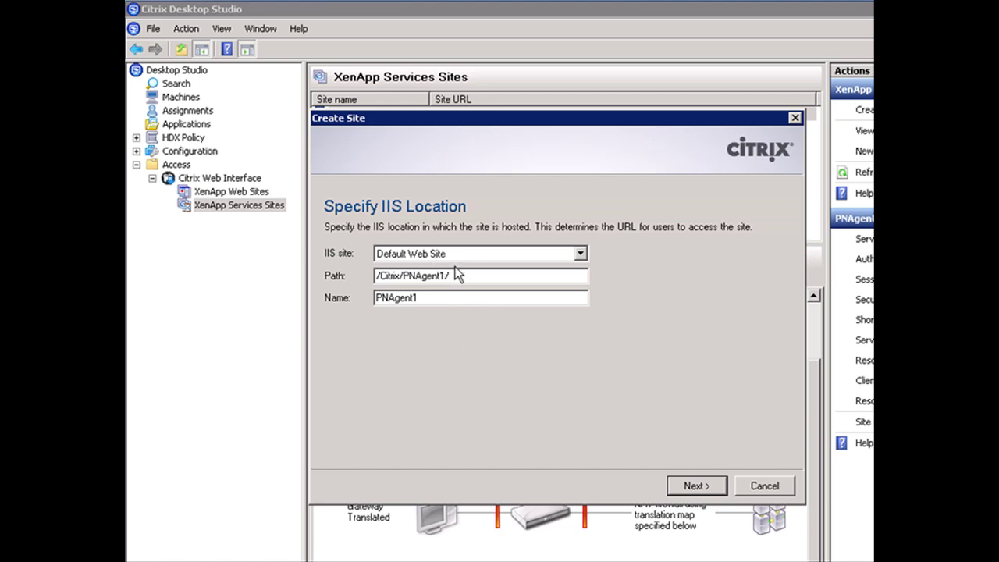
click(693, 486)
click(693, 486)
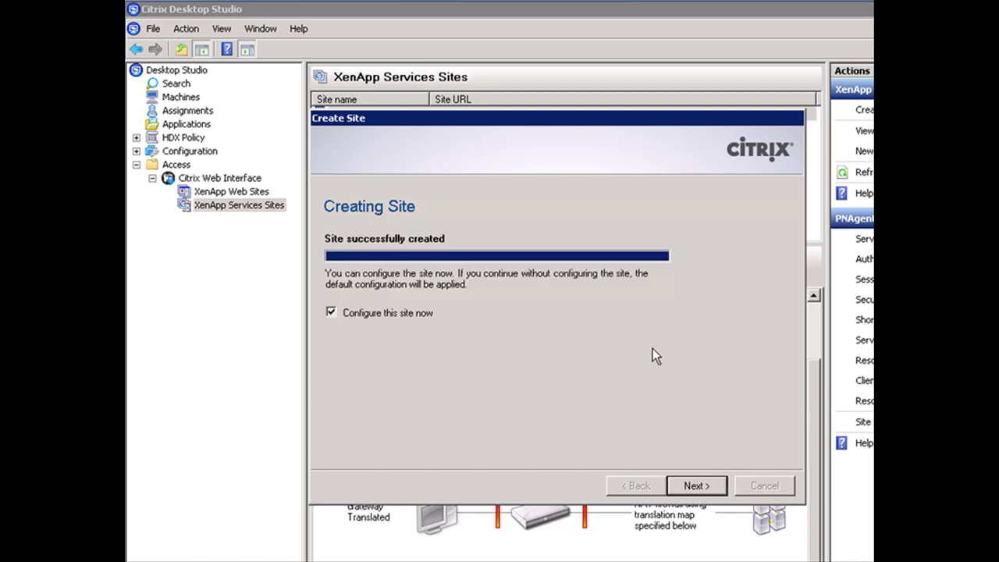
click(344, 313)
click(696, 485)
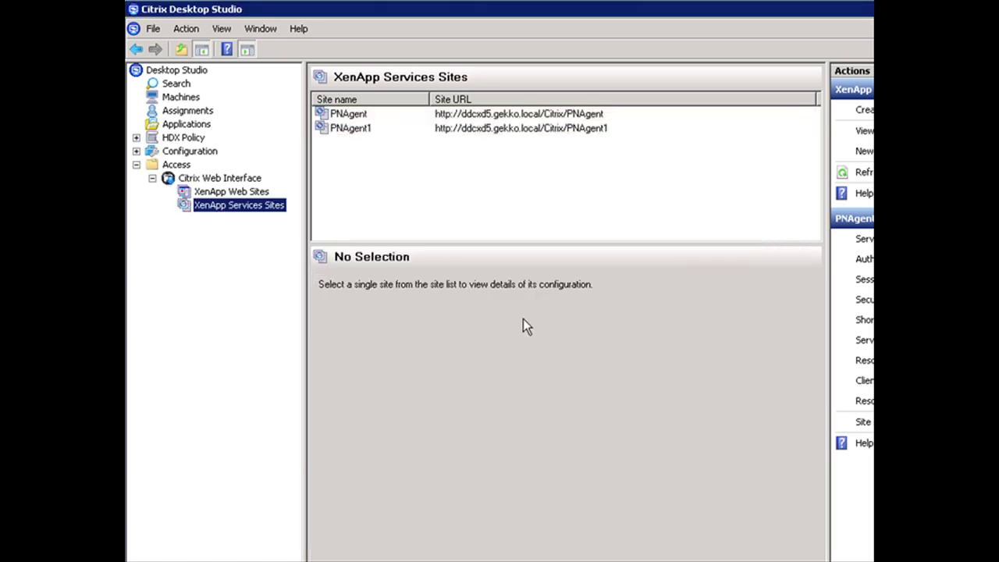